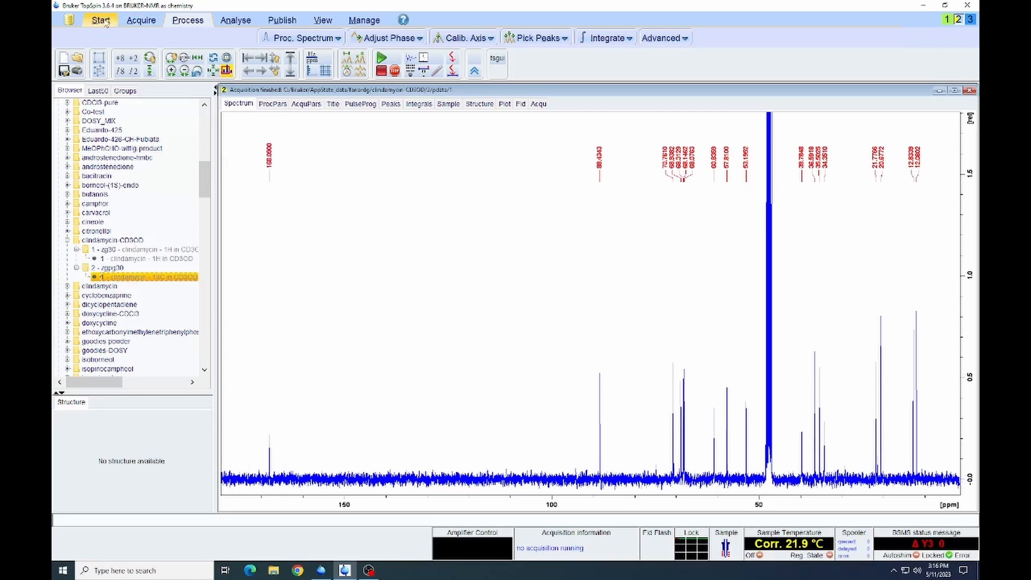
- Start a new dataset as experiment 3 of clindamycin-CD3OD using the C13DEPT135 parameter set
{"action": "left_click", "coordinate": [101, 20]}
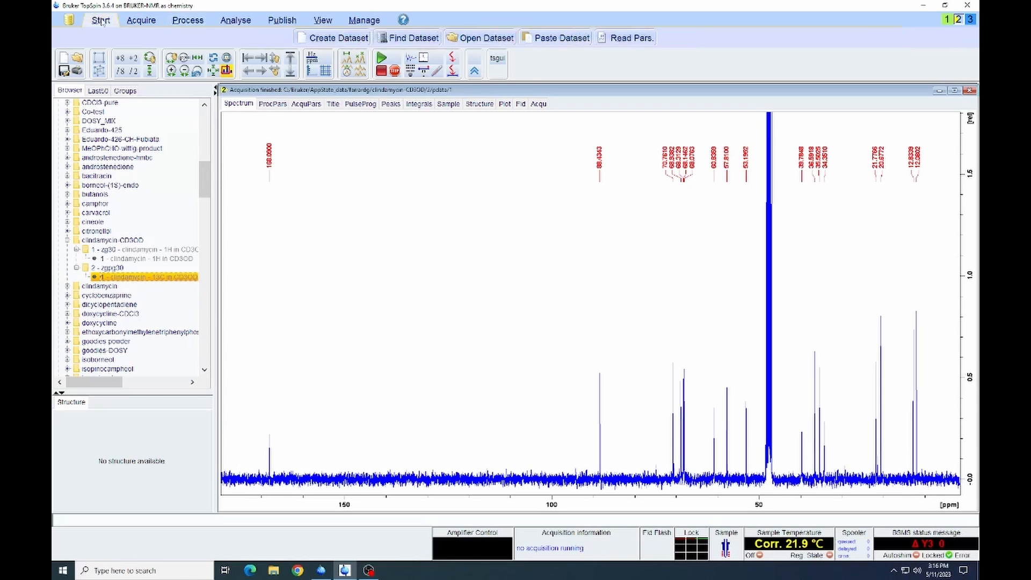
{"action": "left_click", "coordinate": [326, 38]}
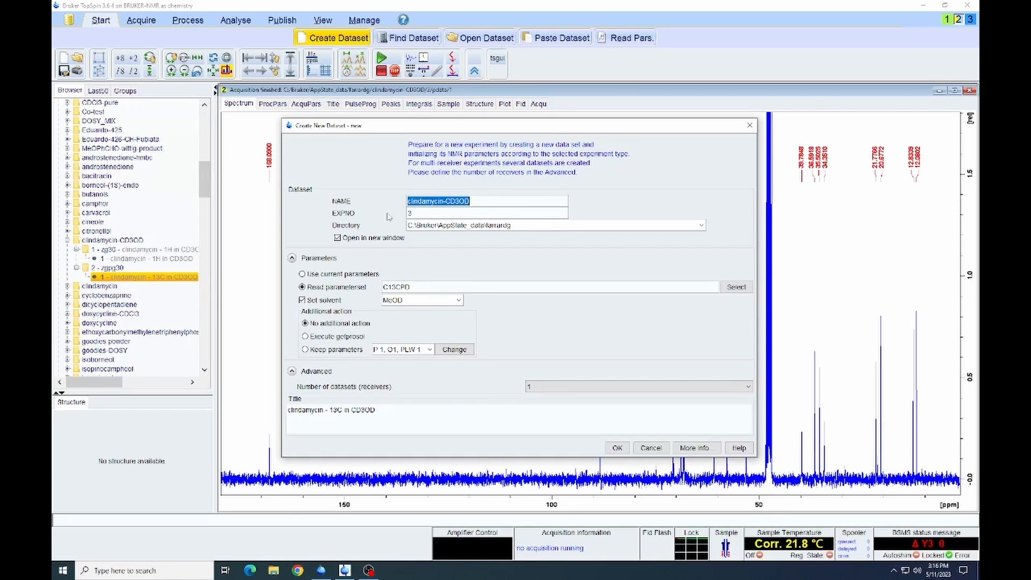
{"action": "left_click", "coordinate": [735, 288]}
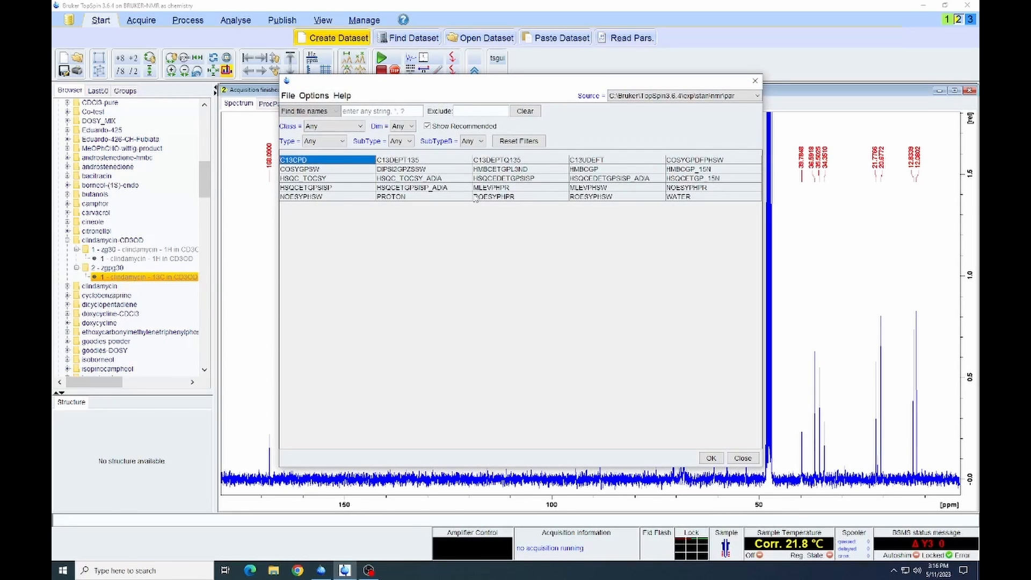
{"action": "left_click", "coordinate": [394, 161]}
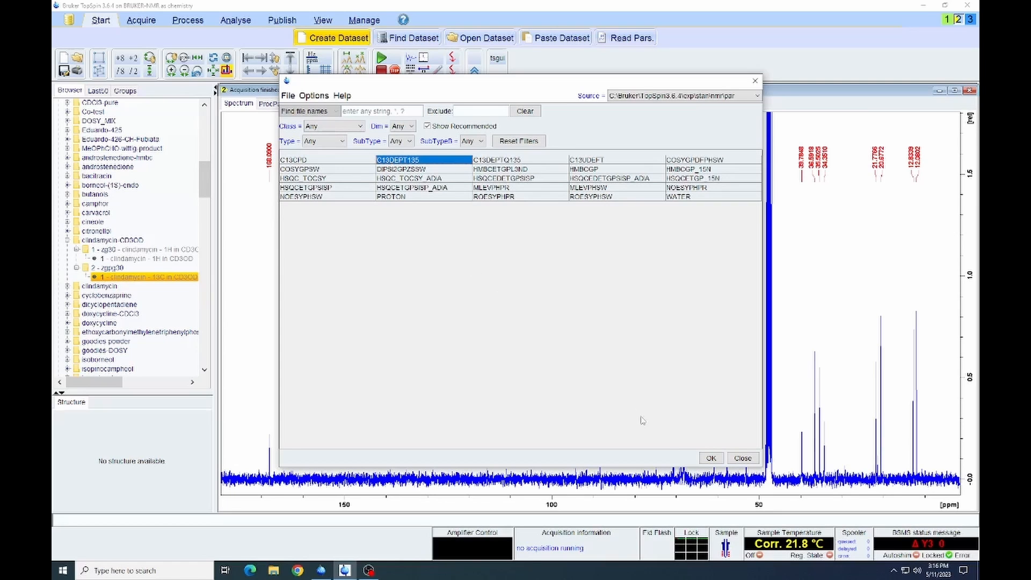
{"action": "left_click", "coordinate": [710, 458]}
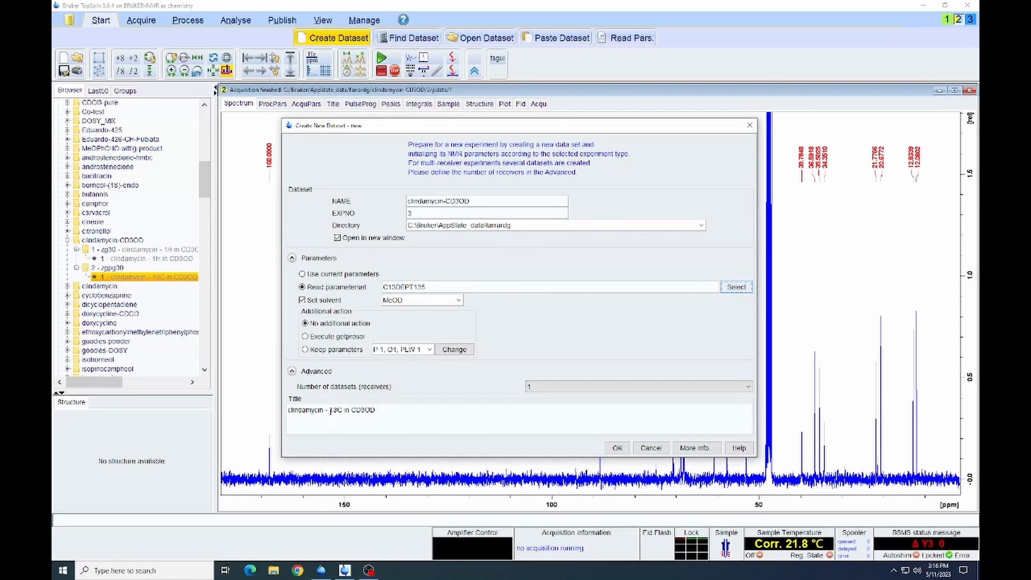
- Title the new dataset "clindamycin - DEPT135 in CD3OD" and create it
{"action": "left_click_drag", "start_coordinate": [329, 410], "coordinate": [342, 411]}
{"action": "type", "text": "DEPT135"}
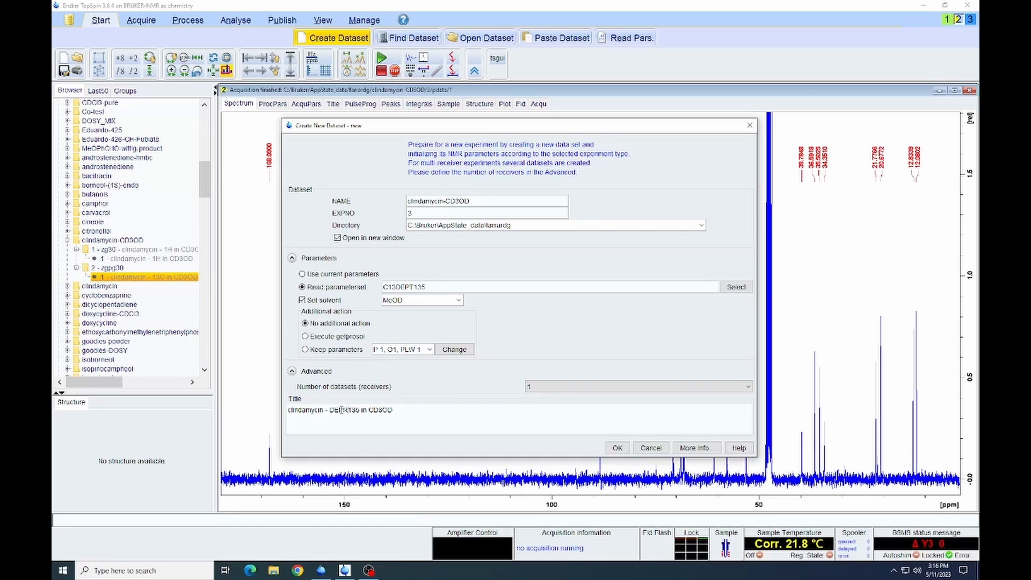
{"action": "key", "text": "BackSpace"}
{"action": "type", "text": "T"}
{"action": "left_click", "coordinate": [618, 449]}
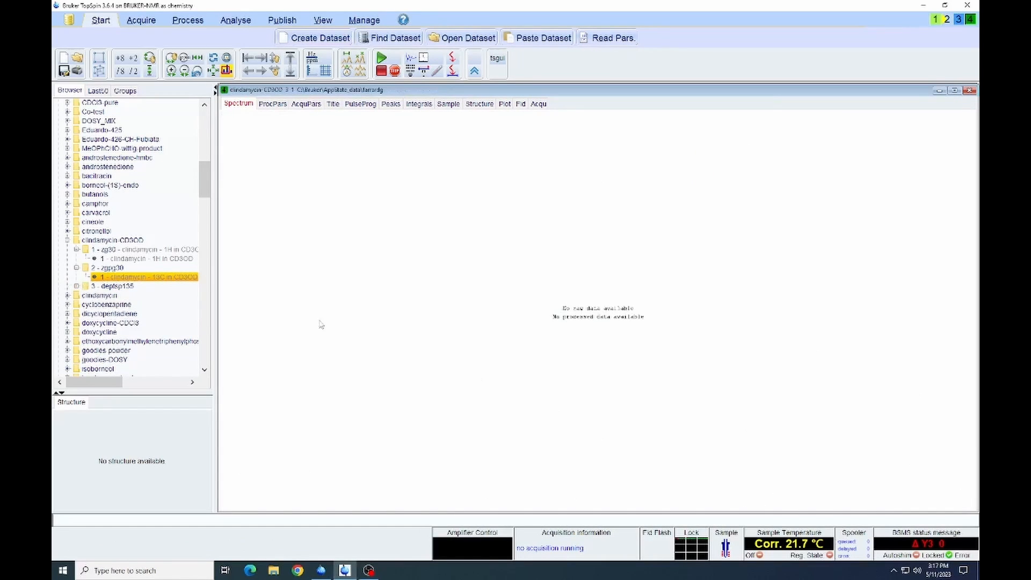
- Expand experiment 3 in the dataset tree, view the 13C spectrum of experiment 2, and return to the DEPT135 dataset
{"action": "left_click", "coordinate": [77, 286]}
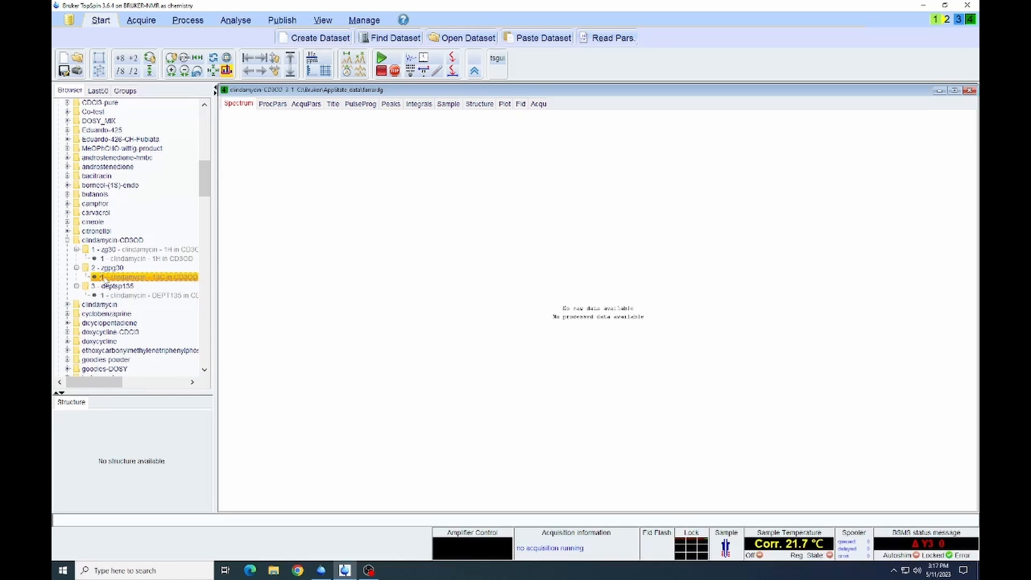
{"action": "double_click", "coordinate": [105, 279]}
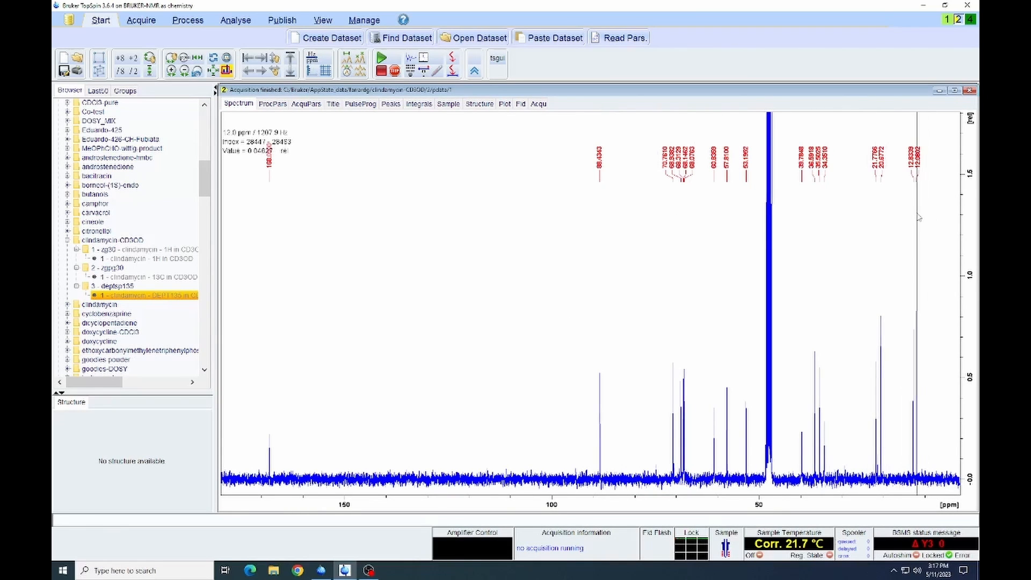
{"action": "left_click", "coordinate": [970, 20]}
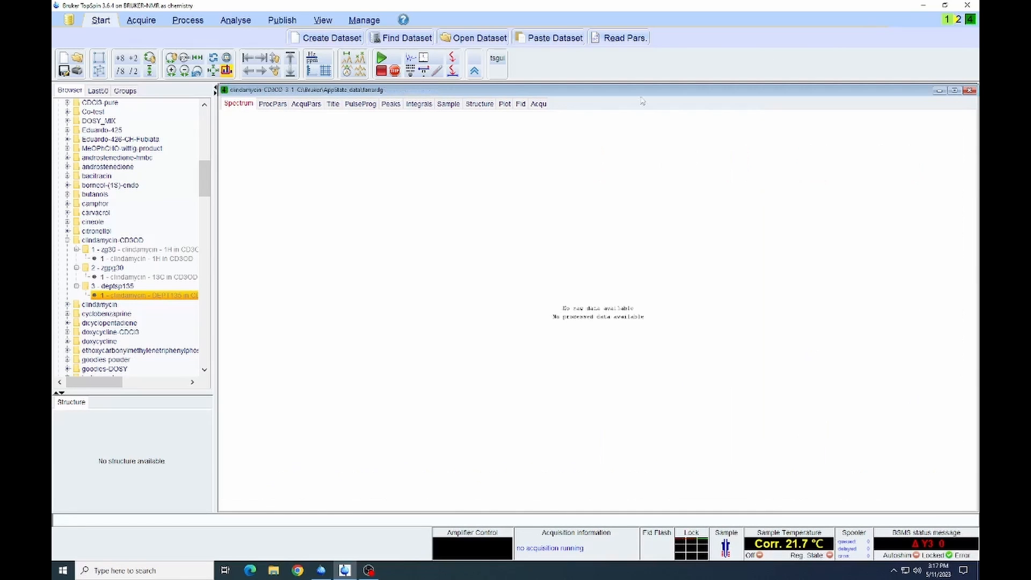
- Review the acquisition parameters of the DEPT135 dataset and set the spectral width SW to 100.1845 ppm
{"action": "left_click", "coordinate": [307, 104]}
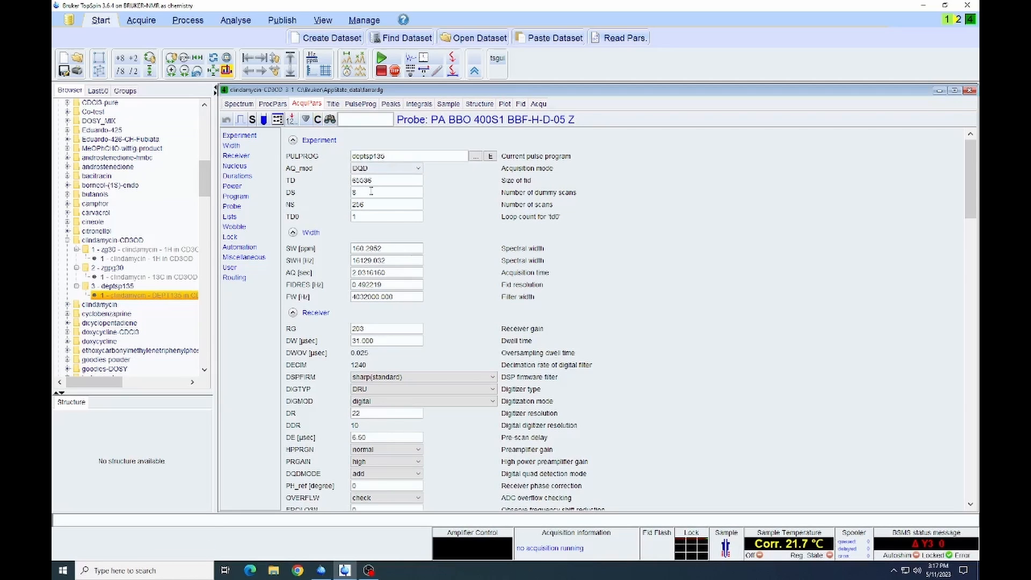
{"action": "scroll", "coordinate": [425, 293], "scroll_direction": "down", "scroll_amount": 5}
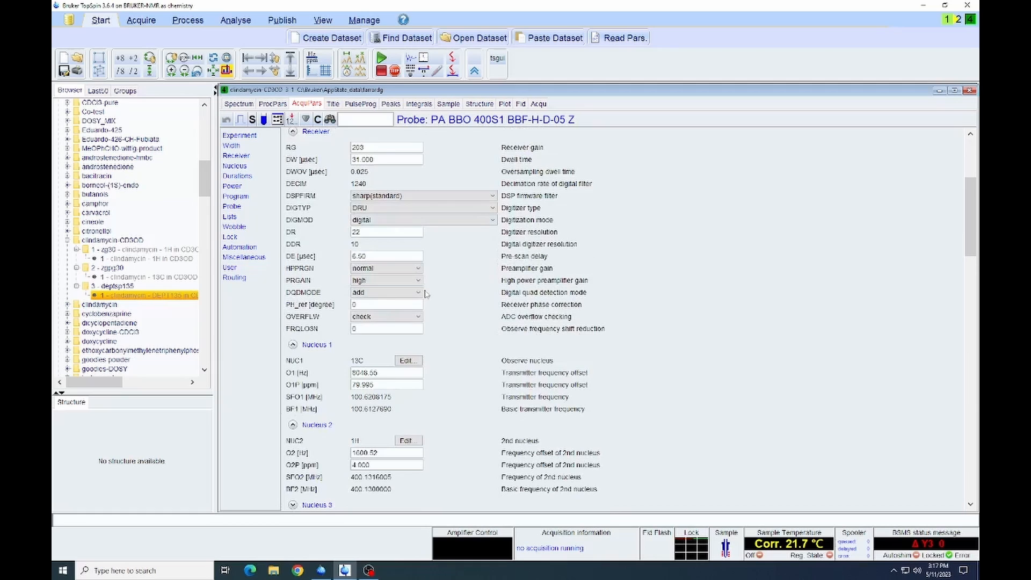
{"action": "scroll", "coordinate": [424, 293], "scroll_direction": "down", "scroll_amount": 1}
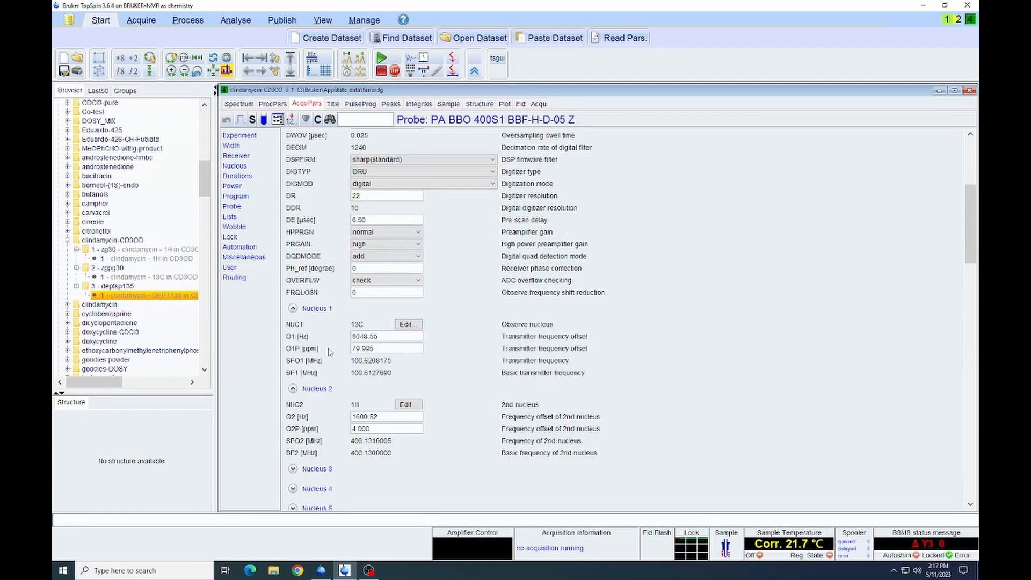
{"action": "scroll", "coordinate": [428, 353], "scroll_direction": "up", "scroll_amount": 4}
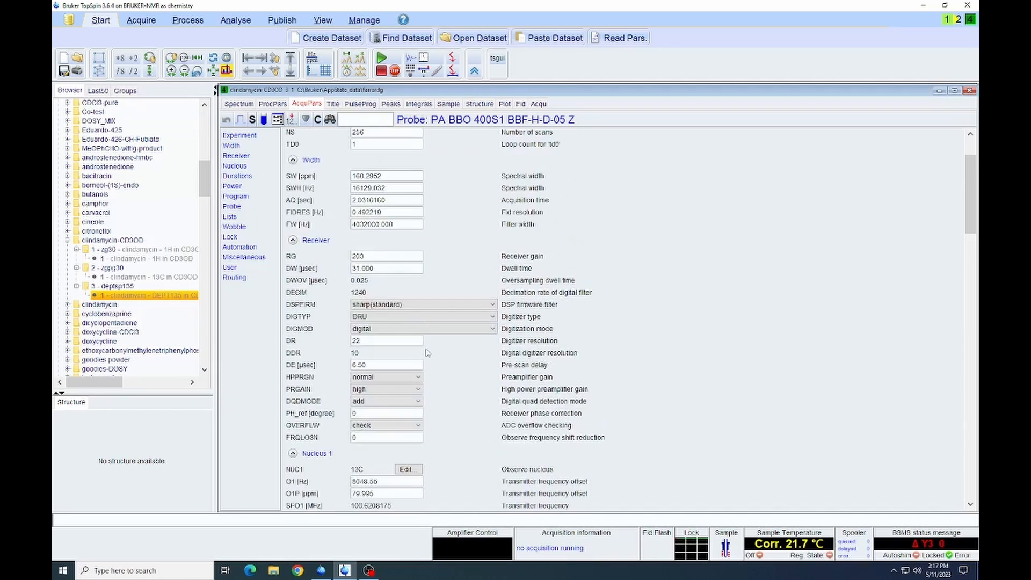
{"action": "scroll", "coordinate": [427, 353], "scroll_direction": "up", "scroll_amount": 2}
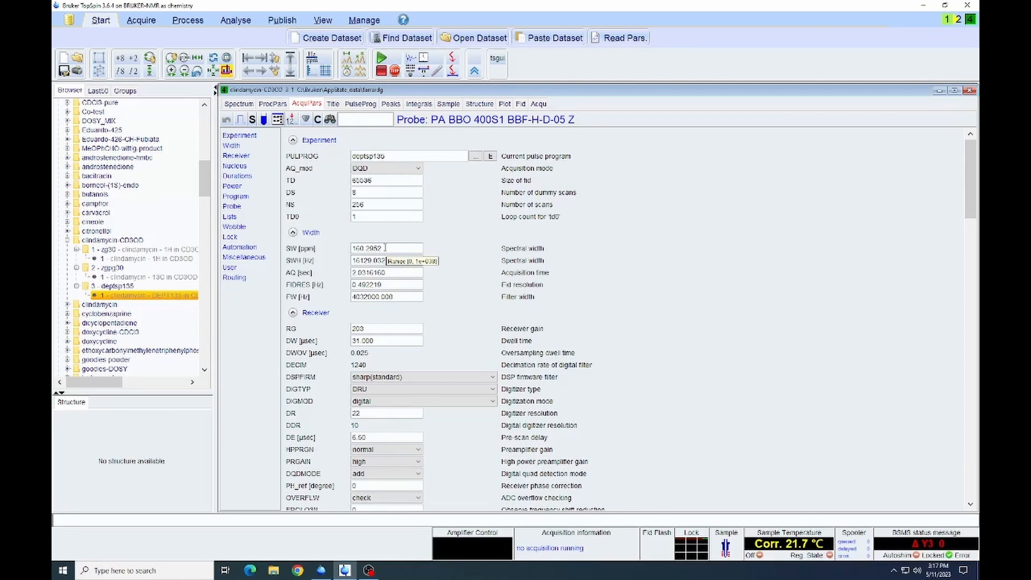
{"action": "double_click", "coordinate": [356, 248]}
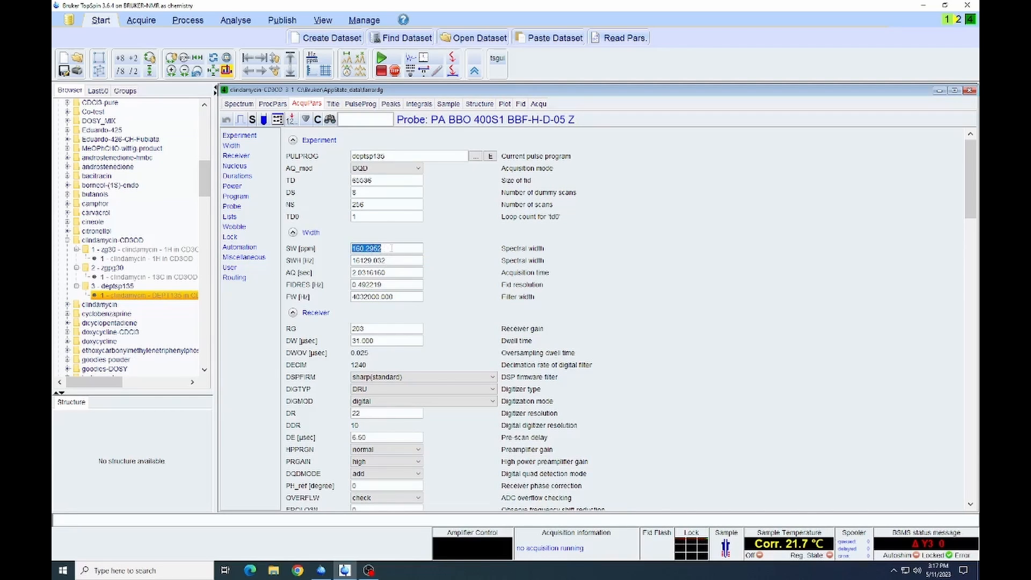
{"action": "type", "text": "100"}
{"action": "type", "text": ".1845"}
{"action": "key", "text": "Tab"}
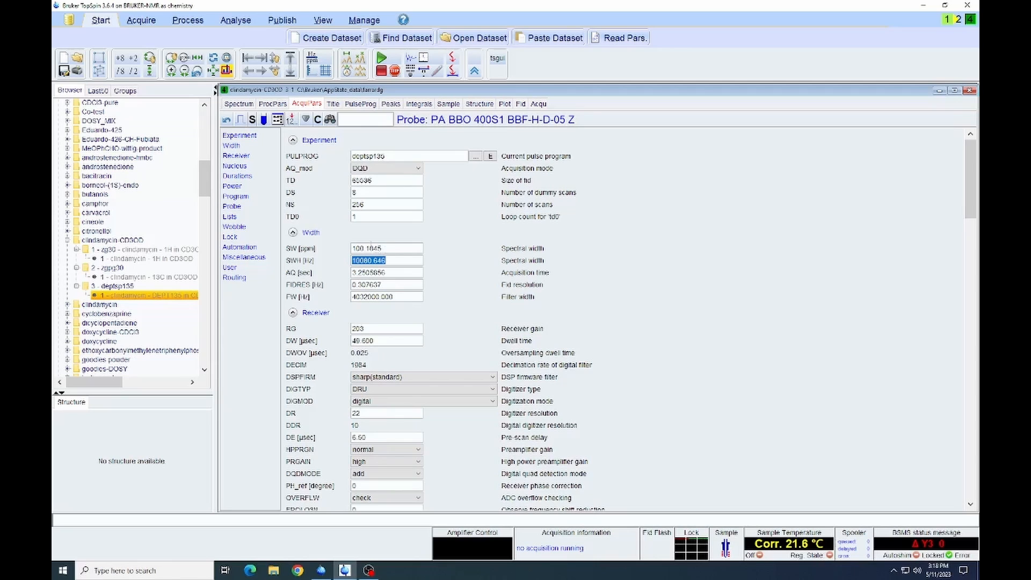
- Set the transmitter frequency offset O1P of the 13C observe nucleus to 50 ppm
{"action": "scroll", "coordinate": [364, 250], "scroll_direction": "down", "scroll_amount": 3}
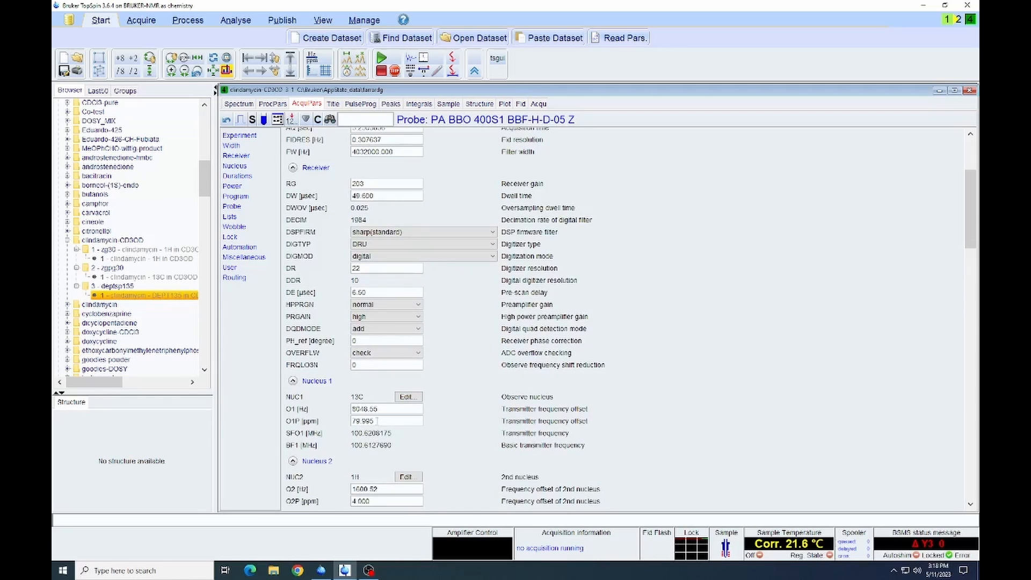
{"action": "double_click", "coordinate": [376, 421]}
{"action": "type", "text": "50"}
{"action": "key", "text": "Return"}
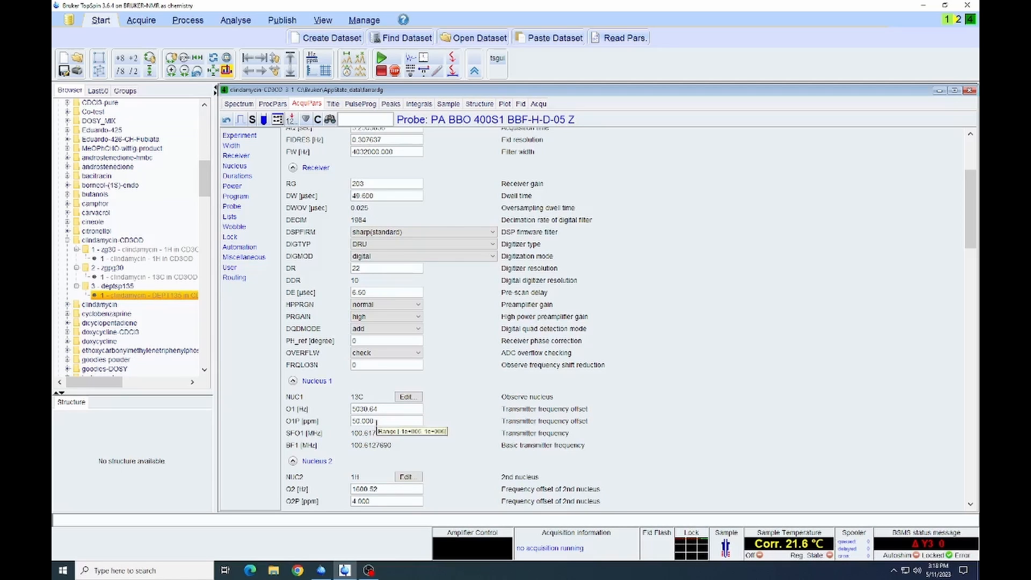
- Set the number of scans NS of the DEPT135 experiment to 128
{"action": "scroll", "coordinate": [376, 422], "scroll_direction": "up", "scroll_amount": 5}
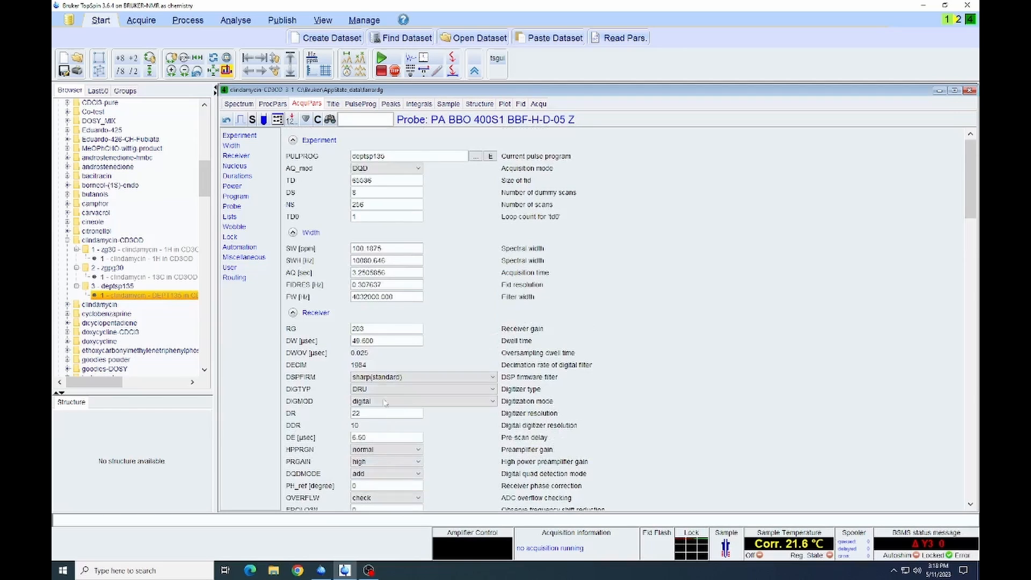
{"action": "double_click", "coordinate": [368, 205]}
{"action": "type", "text": "128"}
{"action": "key", "text": "Tab"}
- Start the DEPT135 acquisition with updated prosol parameters and an automatically adjusted receiver gain
{"action": "left_click", "coordinate": [141, 21]}
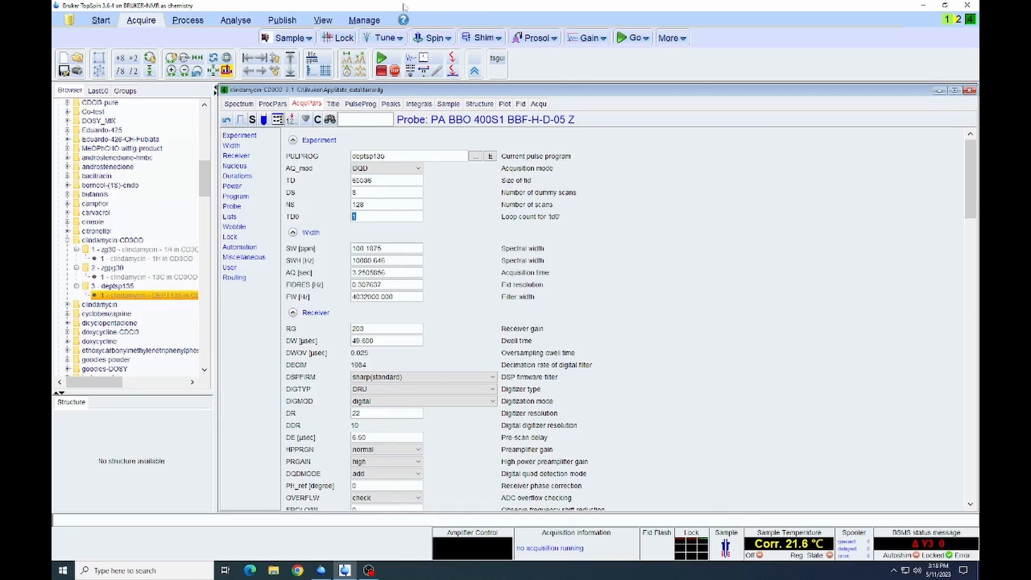
{"action": "left_click", "coordinate": [531, 40]}
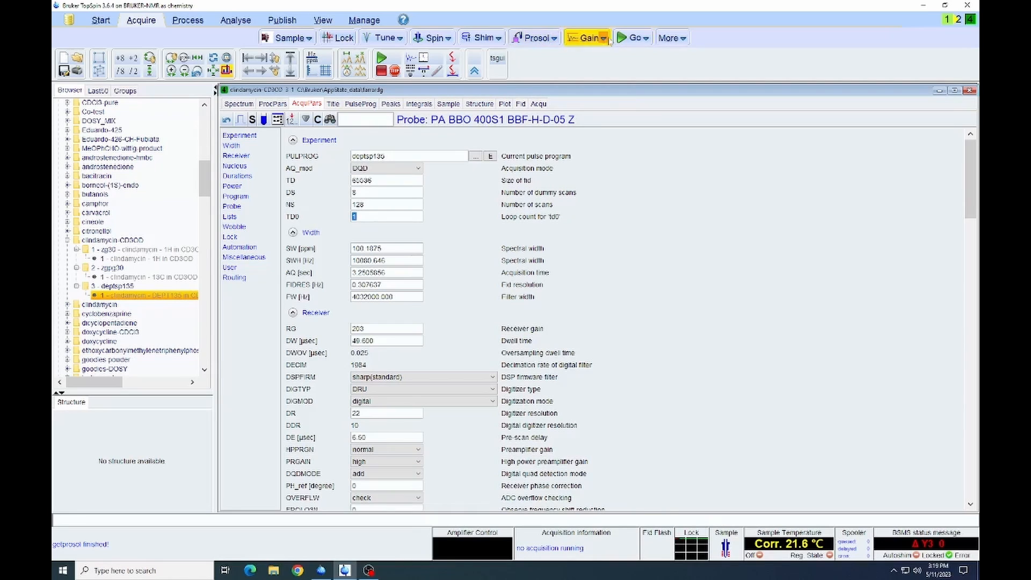
{"action": "left_click", "coordinate": [586, 39]}
{"action": "left_click", "coordinate": [621, 39]}
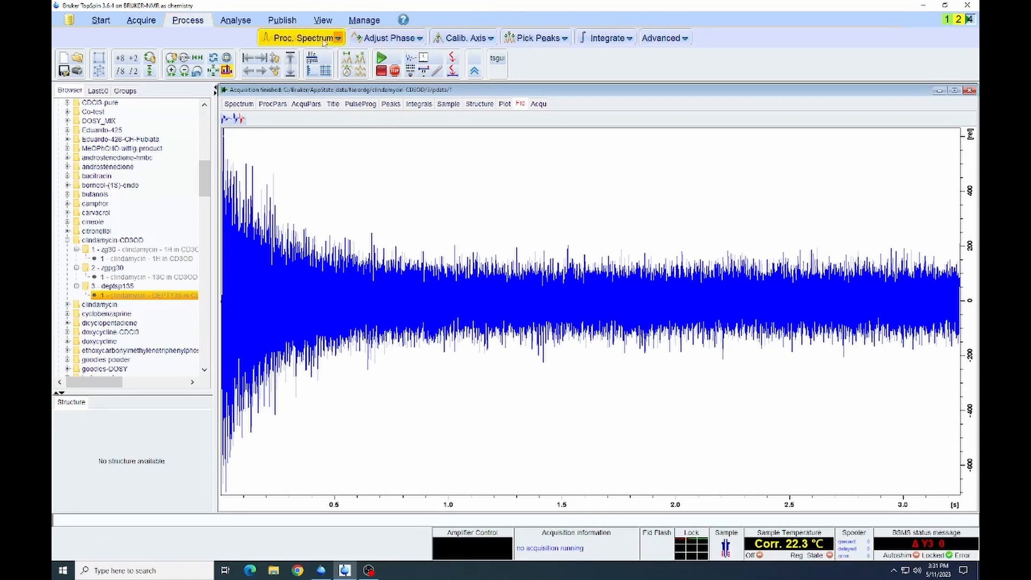
- Compute the DEPT135 spectrum from the acquired raw data, overwriting the existing processed data
{"action": "left_click", "coordinate": [538, 105]}
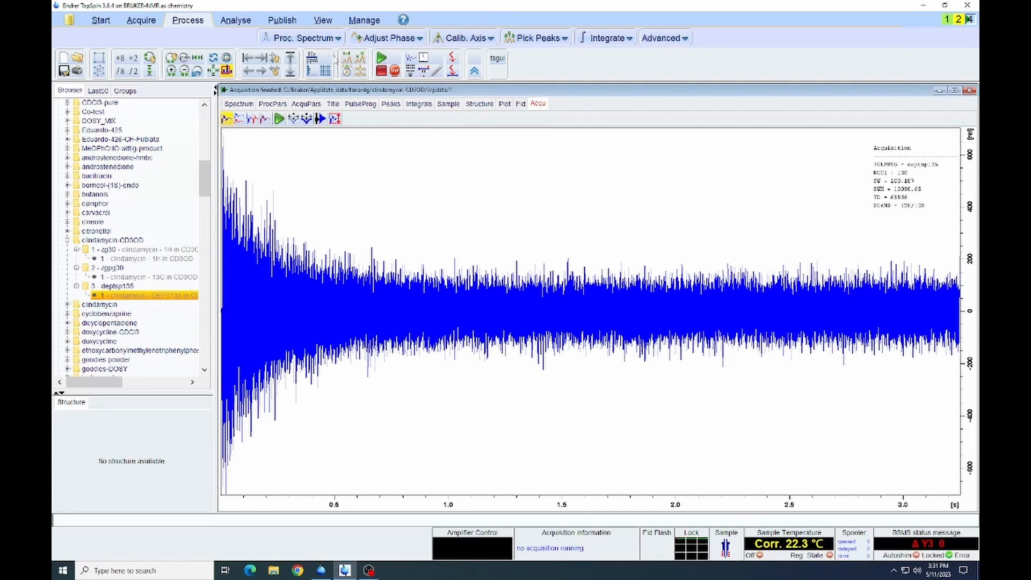
{"action": "left_click", "coordinate": [294, 38]}
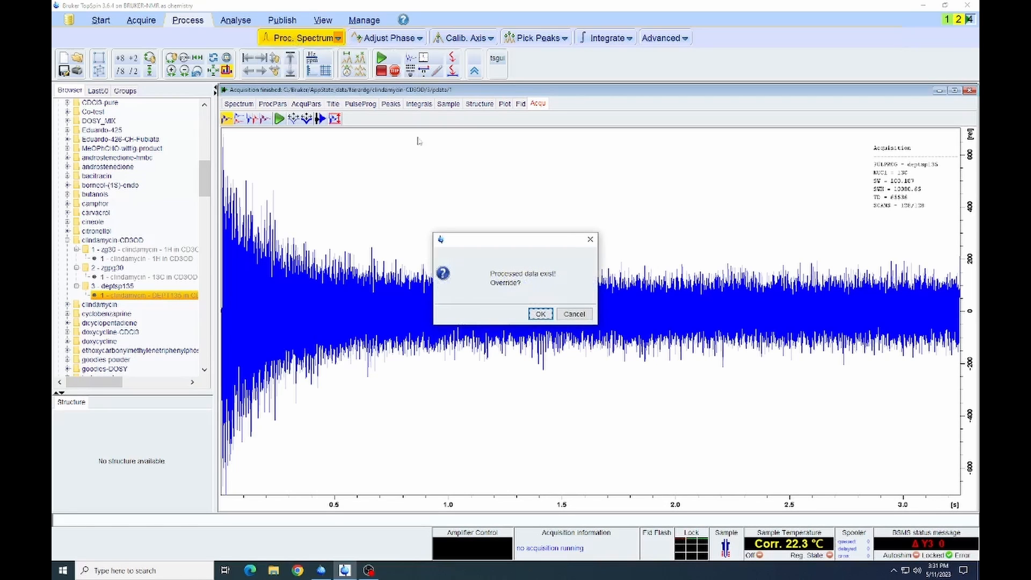
{"action": "left_click", "coordinate": [541, 313]}
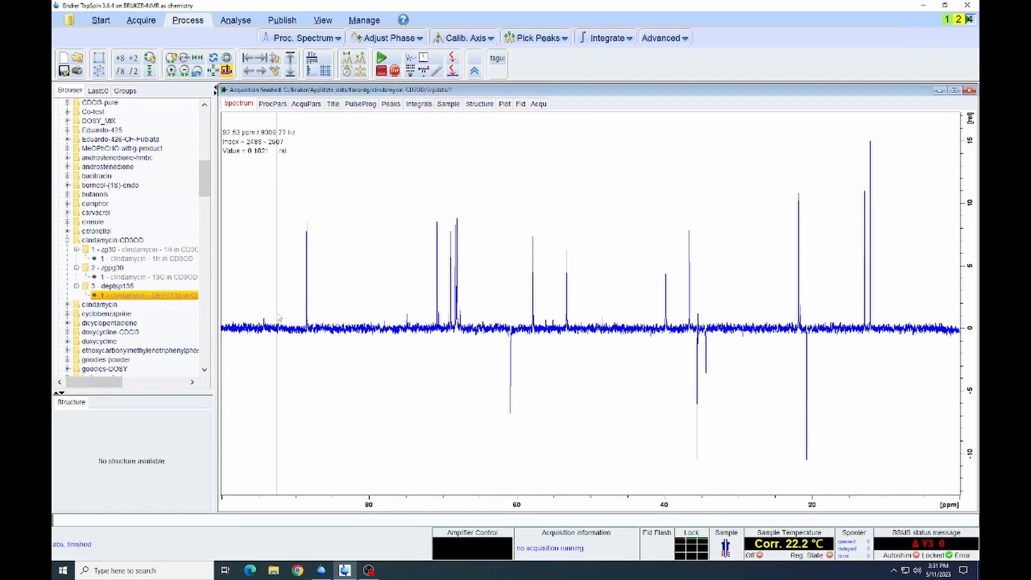
- Pick the positive peaks of the DEPT135 spectrum in two regions, about 91 to 31 ppm and about 25 to 9 ppm
{"action": "left_click_drag", "start_coordinate": [278, 318], "coordinate": [901, 289]}
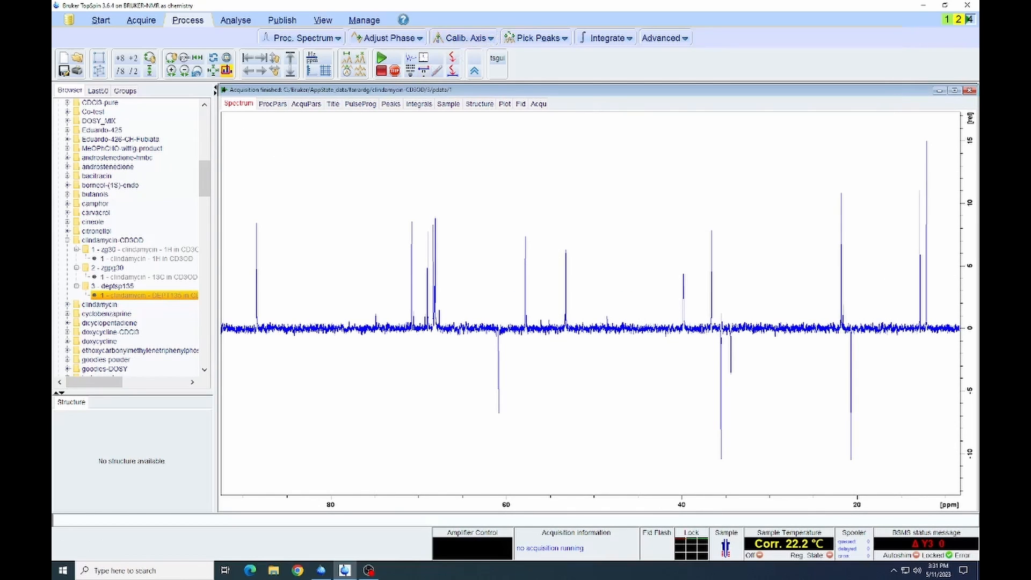
{"action": "left_click", "coordinate": [518, 38]}
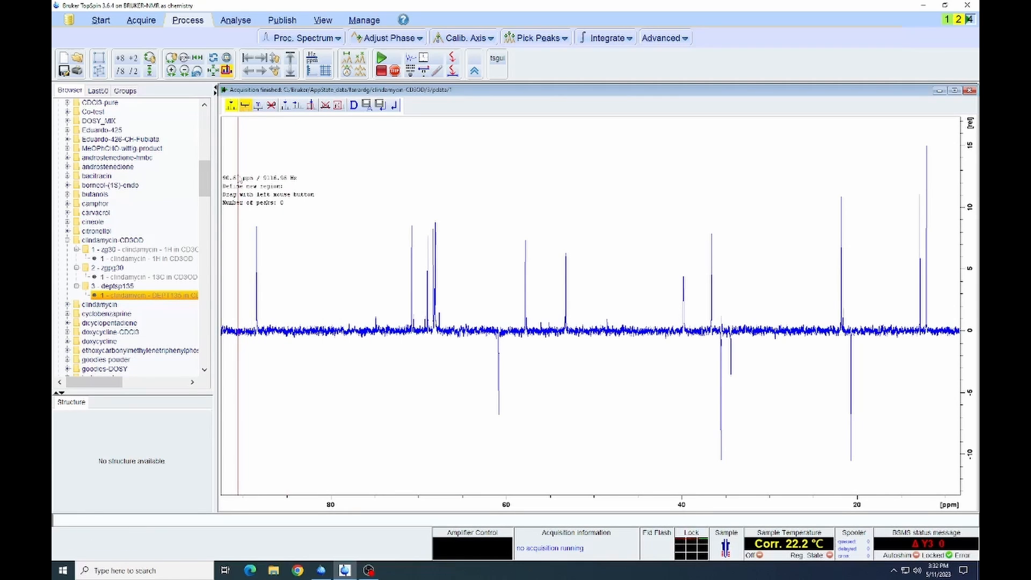
{"action": "left_click_drag", "start_coordinate": [238, 174], "coordinate": [759, 299]}
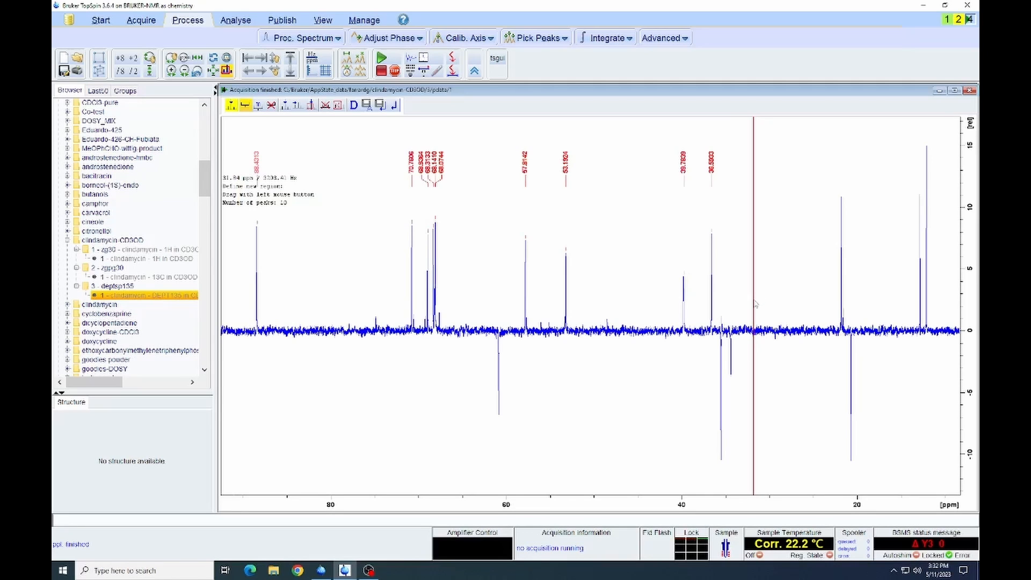
{"action": "left_click_drag", "start_coordinate": [812, 125], "coordinate": [950, 214]}
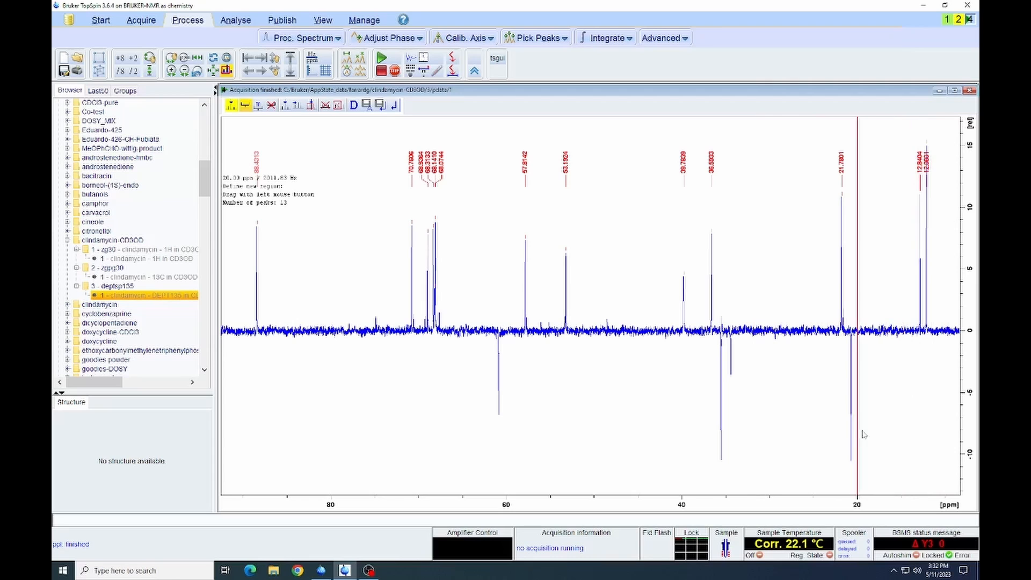
- Pick the negative peaks near 21, 34 to 36 and 61 ppm, and save the peak picking
{"action": "left_click_drag", "start_coordinate": [867, 448], "coordinate": [843, 467]}
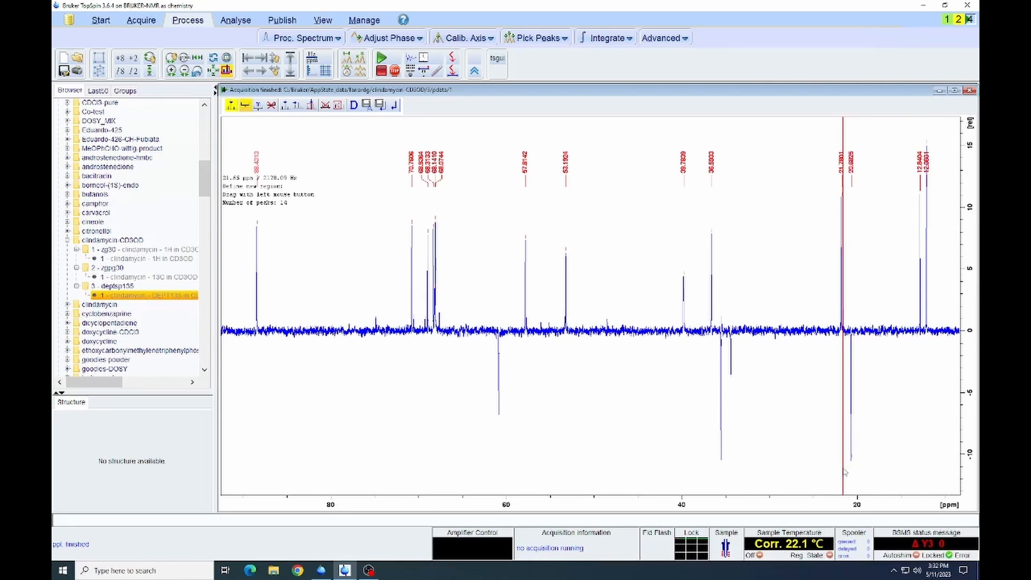
{"action": "left_click_drag", "start_coordinate": [741, 358], "coordinate": [718, 471]}
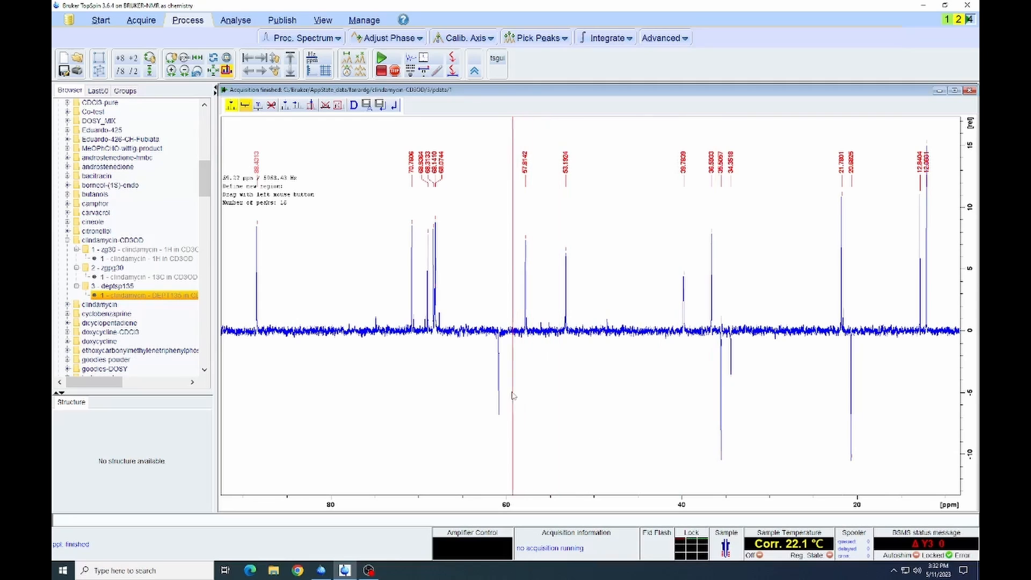
{"action": "left_click_drag", "start_coordinate": [505, 388], "coordinate": [489, 429]}
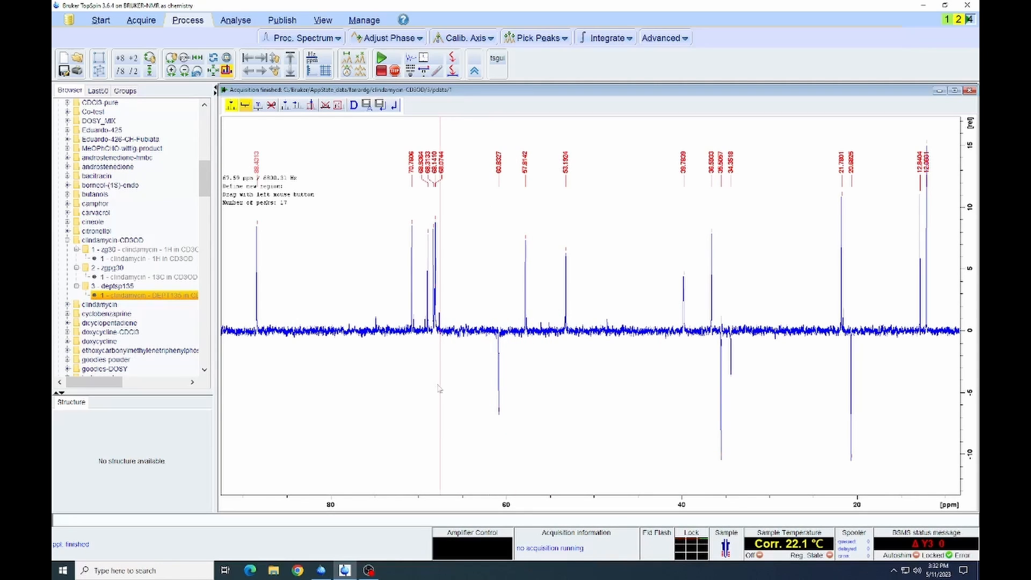
{"action": "left_click", "coordinate": [380, 105]}
{"action": "left_click", "coordinate": [197, 71]}
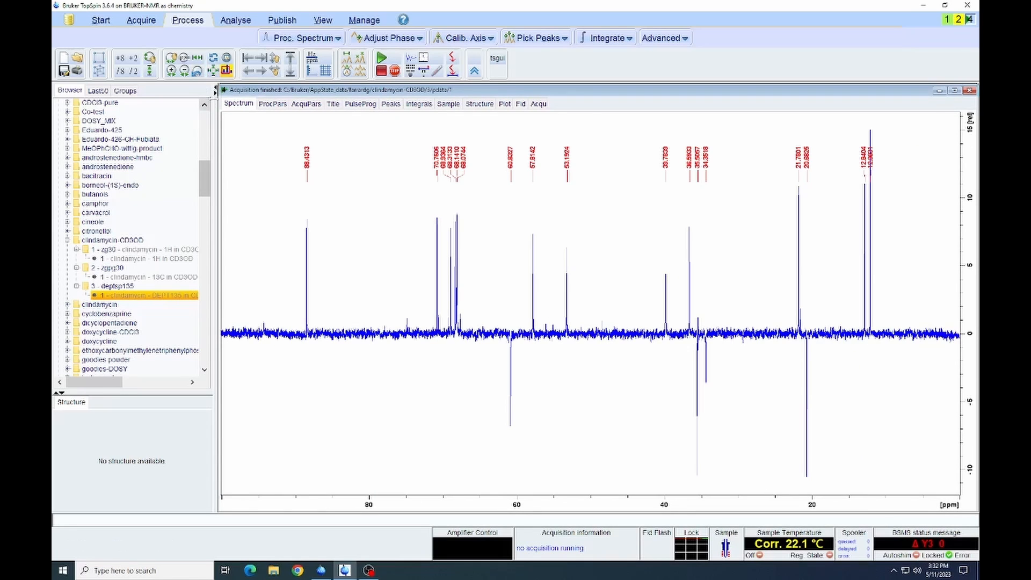
- Reduce and lower the DEPT135 trace, and overlay the 13C spectrum of clindamycin-CD3OD (experiment 2) on it in multiple display mode
{"action": "scroll", "coordinate": [260, 165], "scroll_direction": "down", "scroll_amount": 1}
{"action": "scroll", "coordinate": [261, 169], "scroll_direction": "down", "scroll_amount": 1}
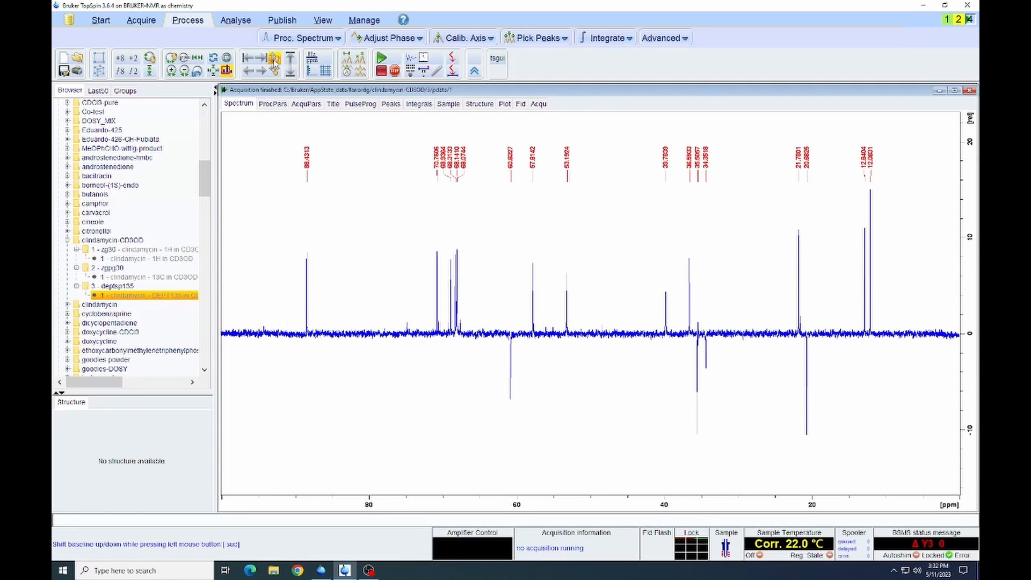
{"action": "left_click_drag", "start_coordinate": [274, 58], "coordinate": [274, 58]}
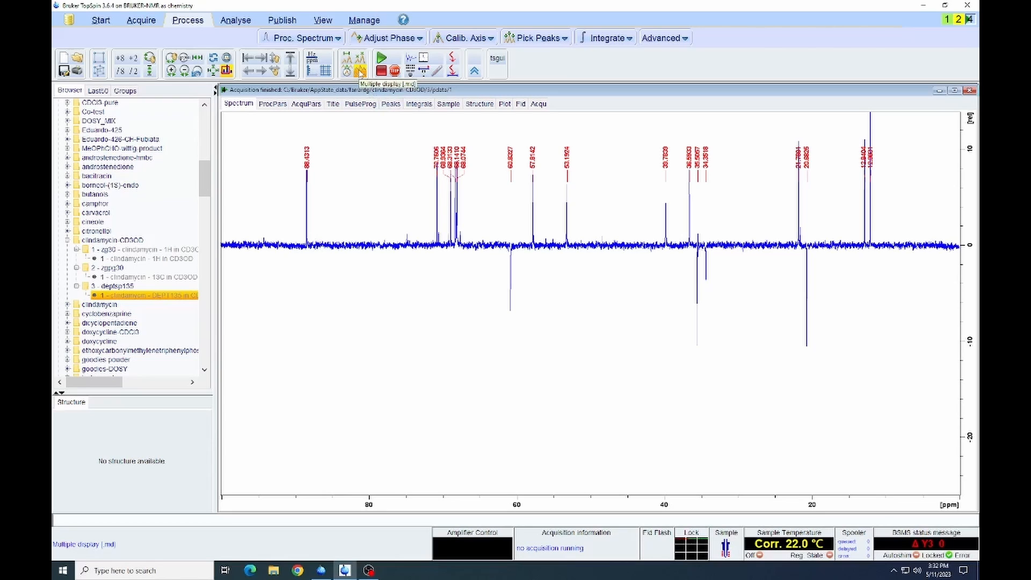
{"action": "left_click", "coordinate": [360, 71]}
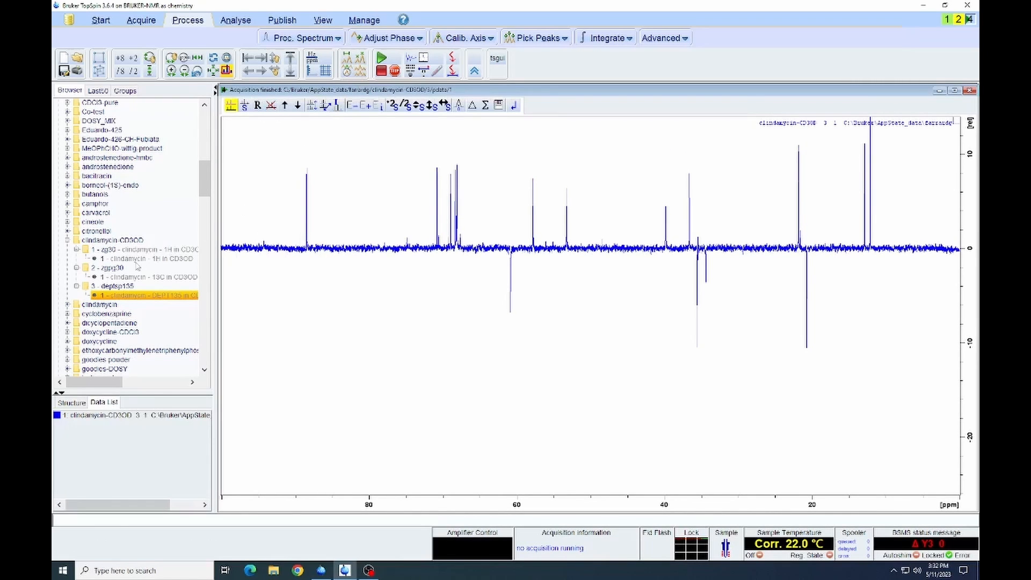
{"action": "left_click", "coordinate": [116, 277]}
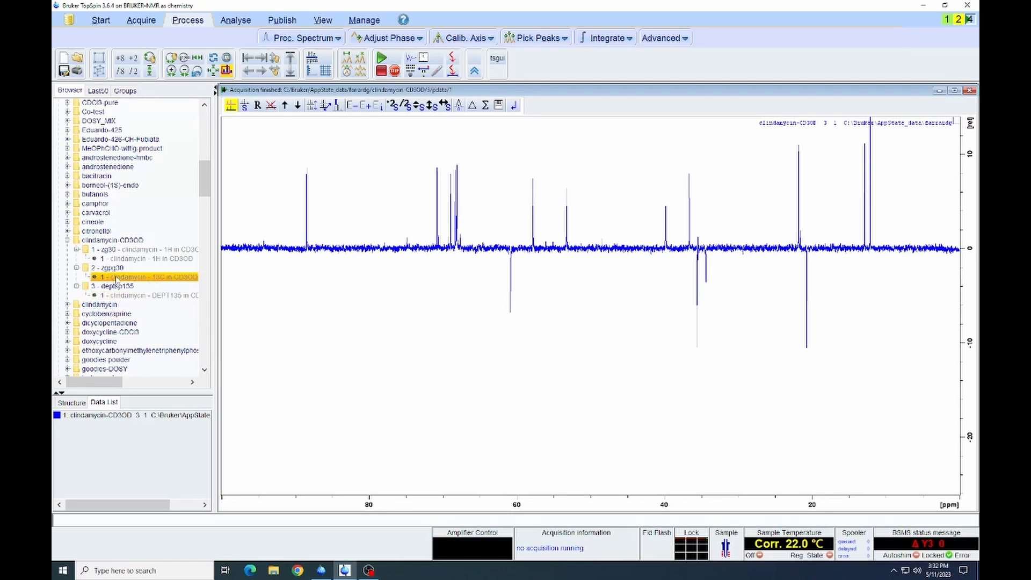
{"action": "left_click_drag", "start_coordinate": [116, 278], "coordinate": [277, 342]}
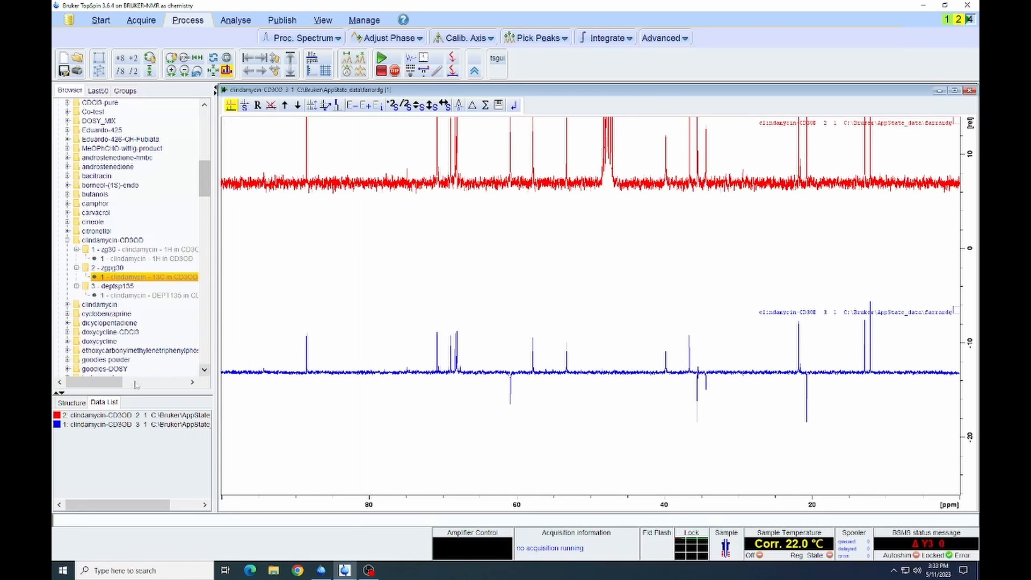
- Shift the 13C spectrum down near the ppm axis and the DEPT135 spectrum up above it to separate the two traces
{"action": "left_click", "coordinate": [355, 185]}
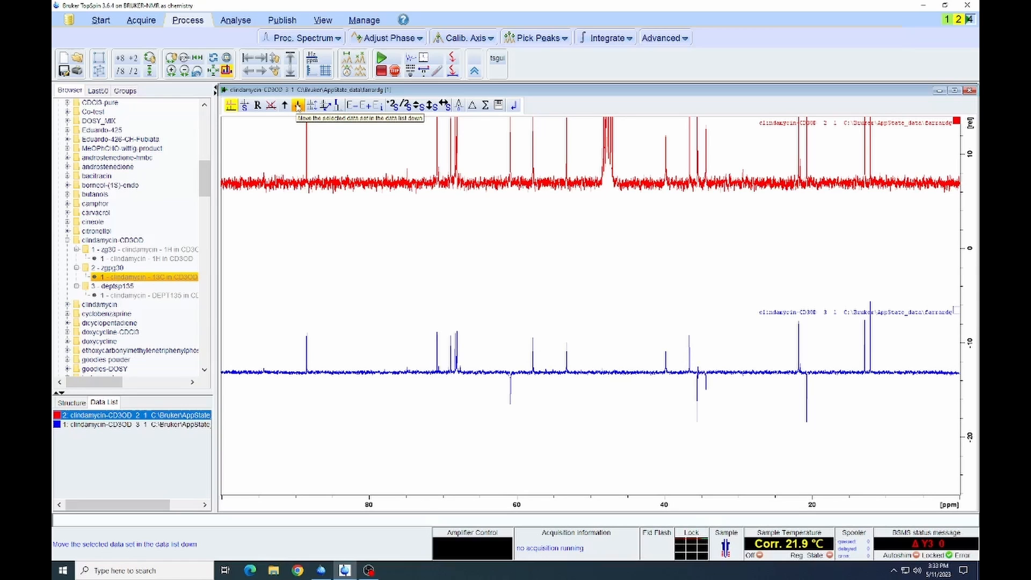
{"action": "left_click_drag", "start_coordinate": [433, 106], "coordinate": [432, 107]}
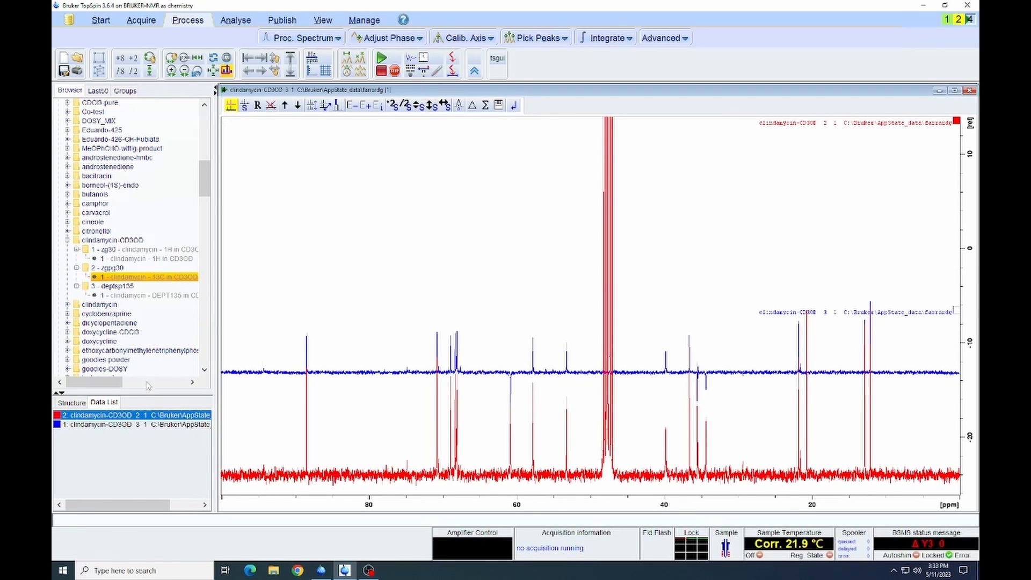
{"action": "left_click", "coordinate": [138, 425]}
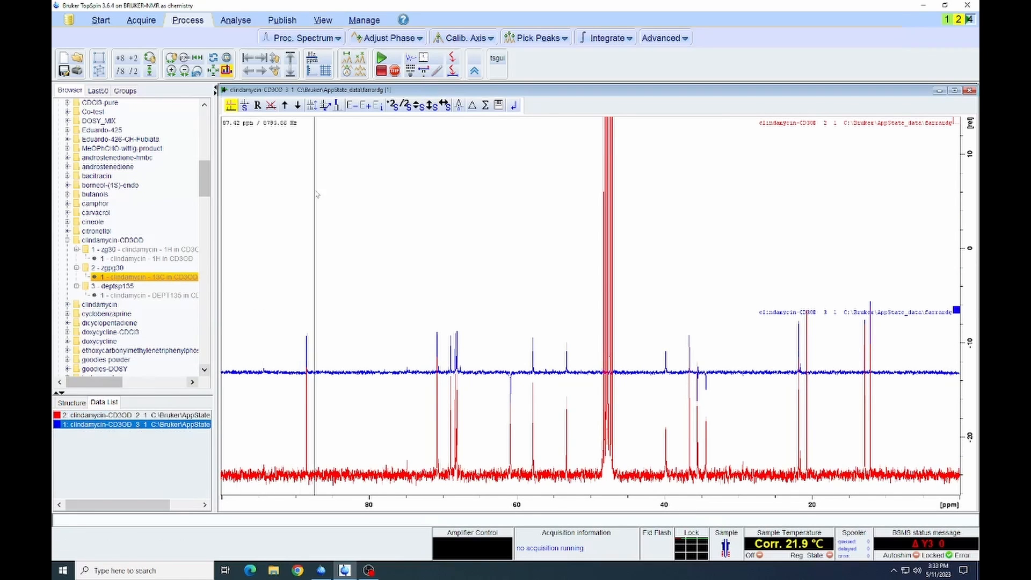
{"action": "left_click_drag", "start_coordinate": [430, 106], "coordinate": [432, 107]}
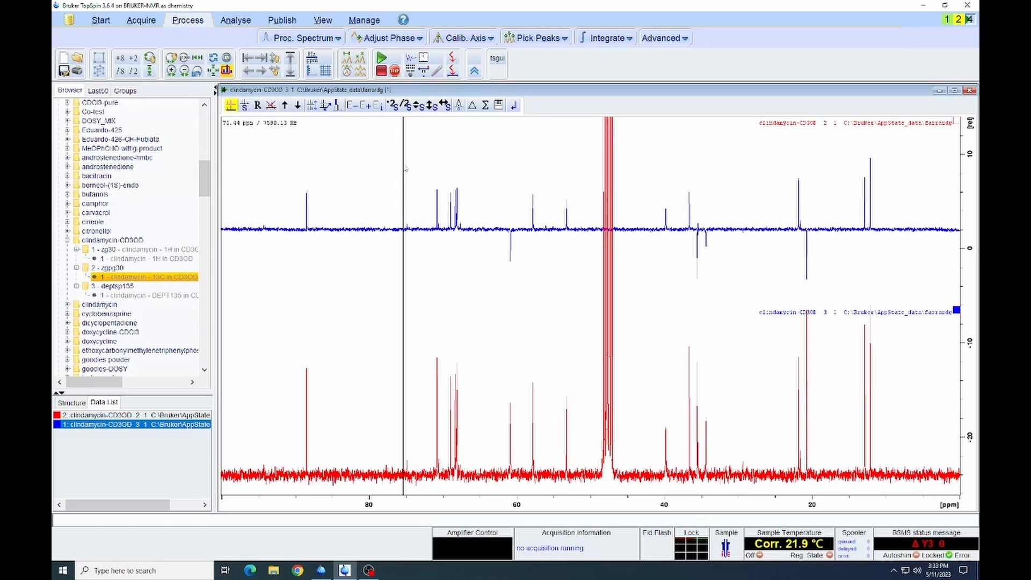
- Scale the DEPT135 trace to 2.000 with a slightly lower baseline, and scale the 13C trace to about 0.71
{"action": "scroll", "coordinate": [406, 169], "scroll_direction": "up", "scroll_amount": 2}
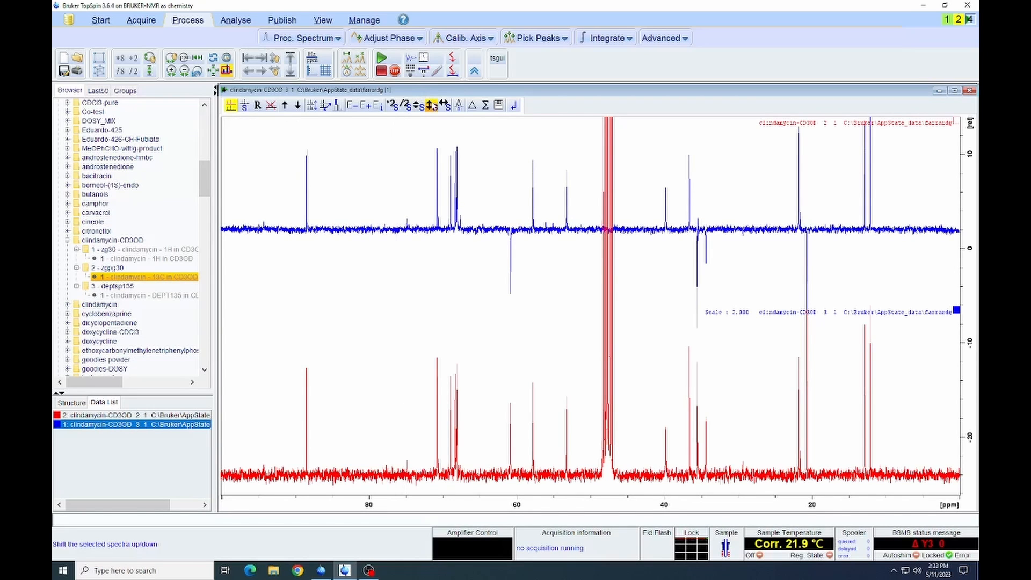
{"action": "left_click_drag", "start_coordinate": [431, 105], "coordinate": [430, 115]}
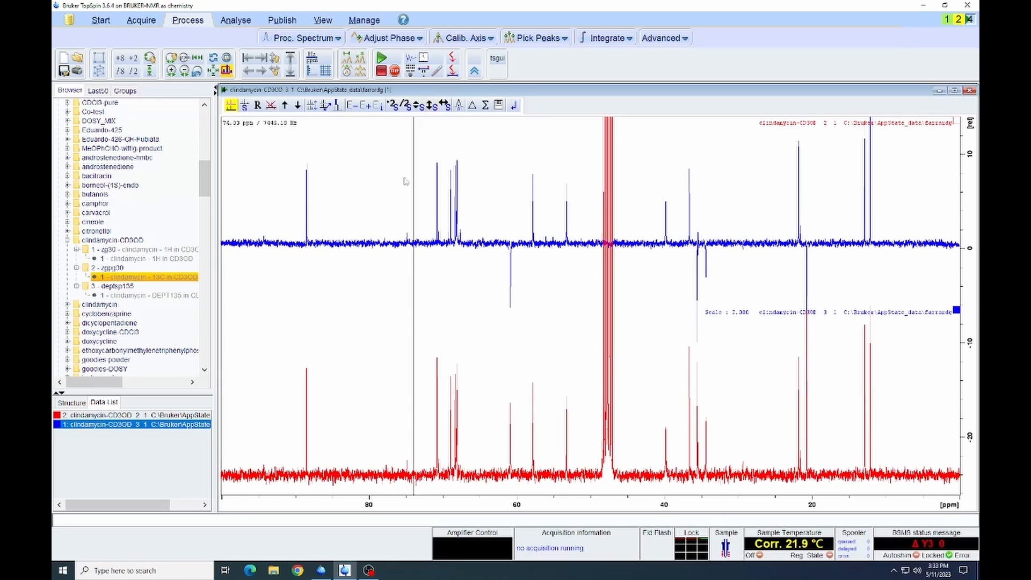
{"action": "left_click", "coordinate": [129, 415]}
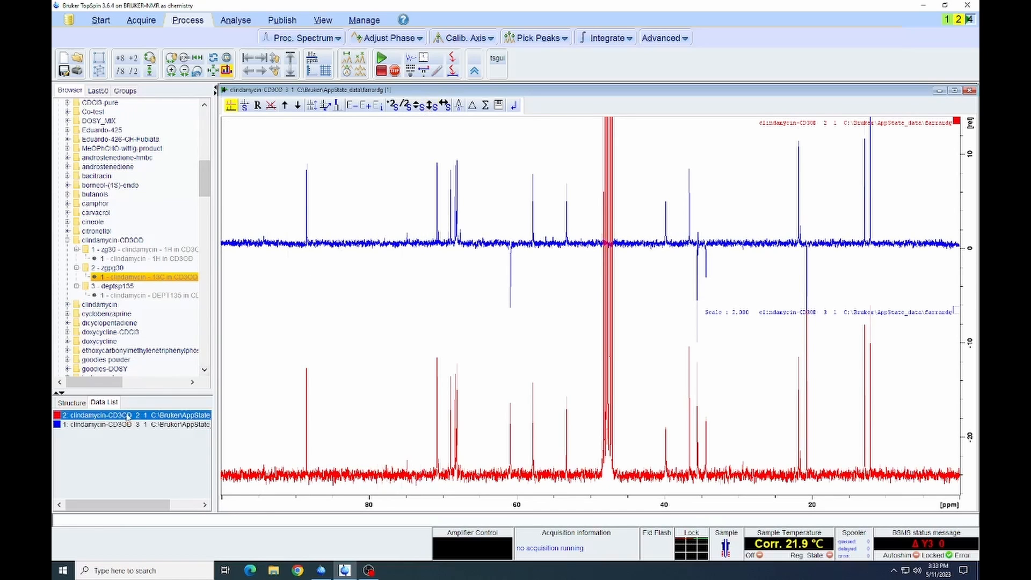
{"action": "scroll", "coordinate": [261, 354], "scroll_direction": "down", "scroll_amount": 1}
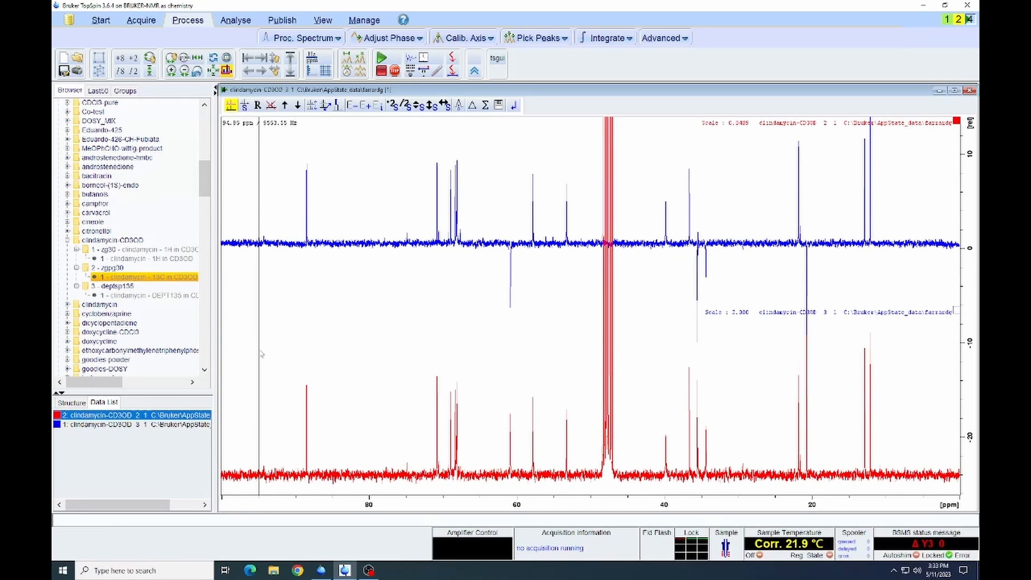
{"action": "scroll", "coordinate": [262, 353], "scroll_direction": "down", "scroll_amount": 1}
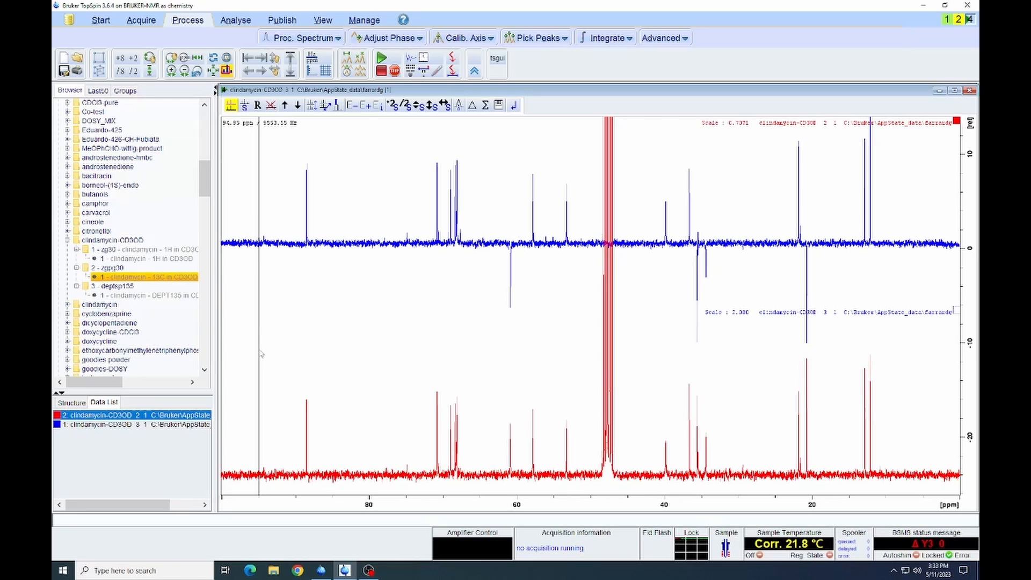